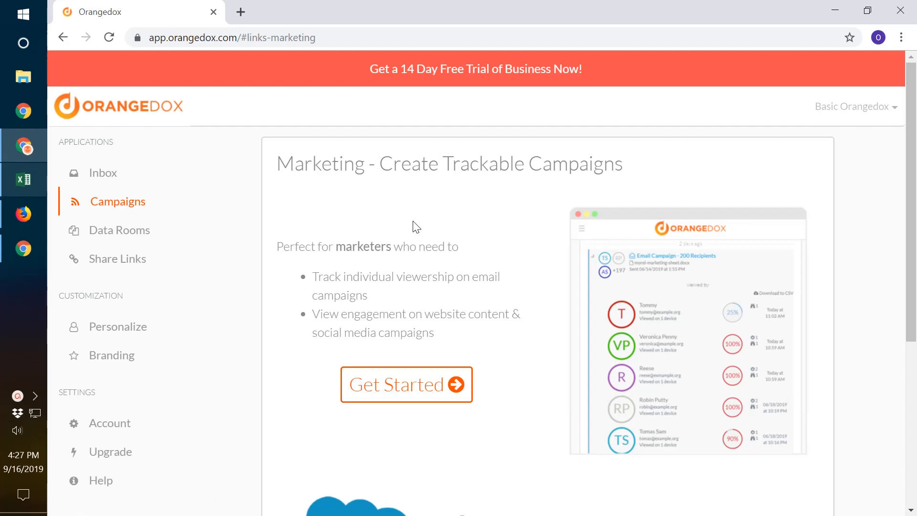
# Create an Email Campaign named "Mail Chimp - New User" and proceed to choosing its content.
pyautogui.click(380, 384)
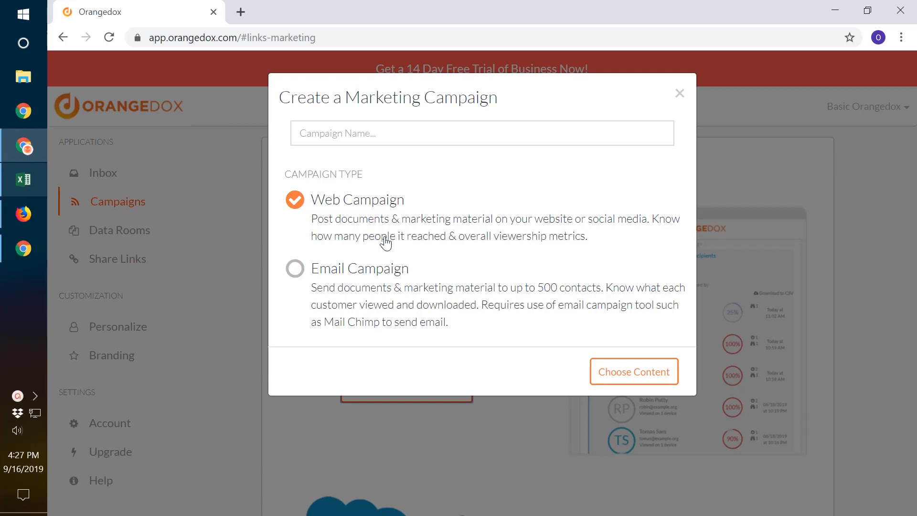
pyautogui.click(381, 271)
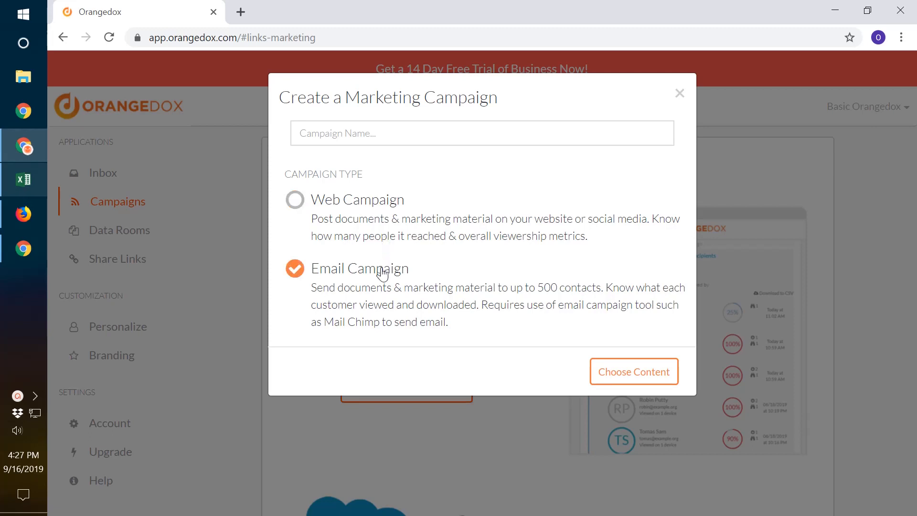
pyautogui.click(424, 135)
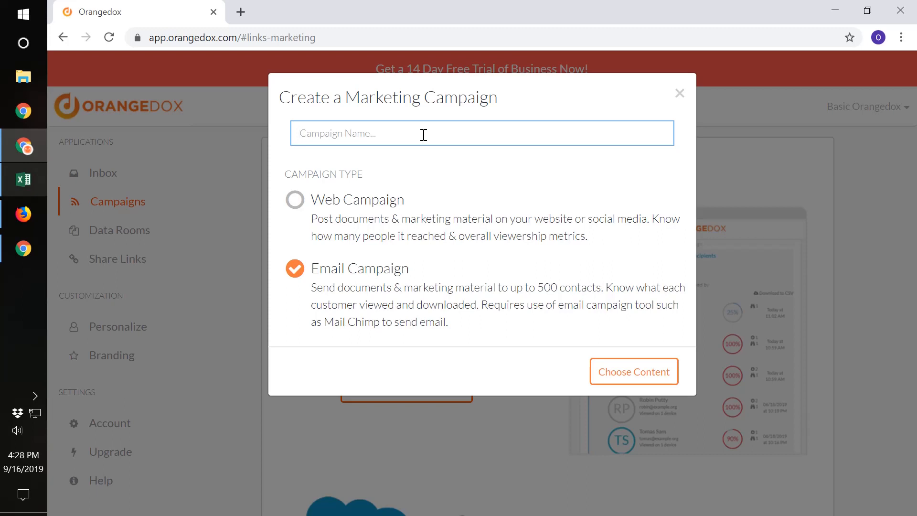
pyautogui.write('Mail Chimp - ')
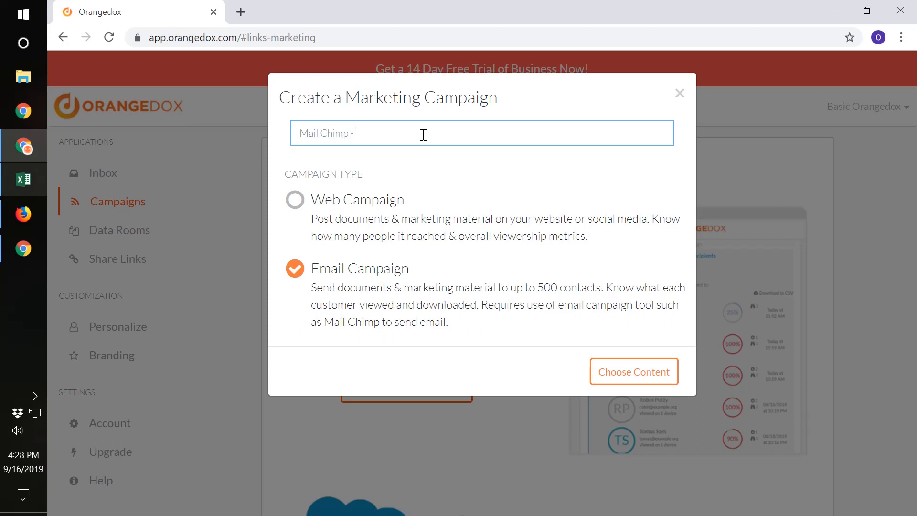
pyautogui.write('New Users')
pyautogui.click(638, 383)
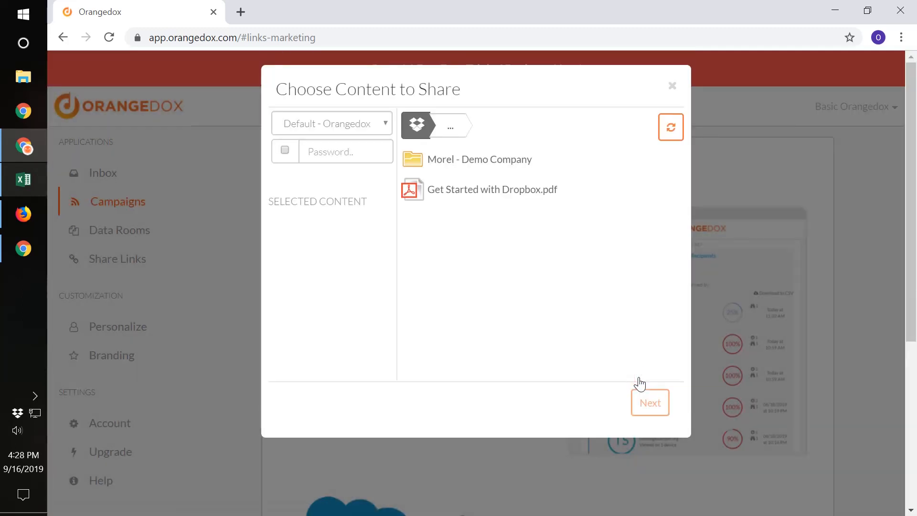
# Select Get Started with Dropbox.pdf as the campaign content and continue to the email distribution list.
pyautogui.click(566, 198)
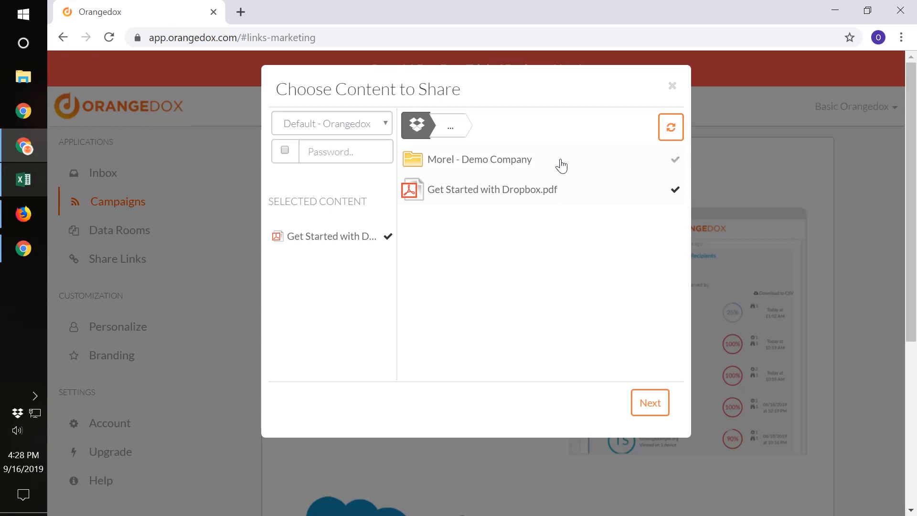
pyautogui.click(648, 408)
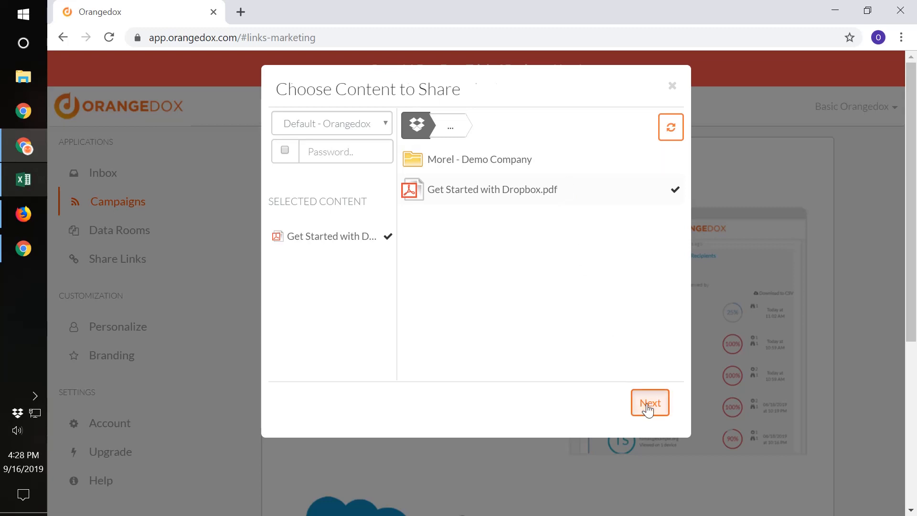
pyautogui.click(466, 143)
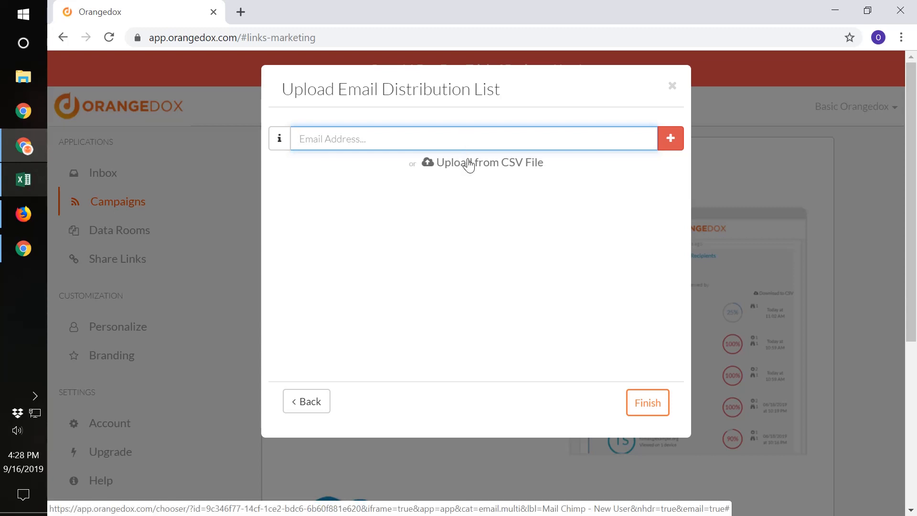
# Start a CSV upload for the distribution list and check the User Email column of email-demo-10.csv in Excel.
pyautogui.click(470, 165)
pyautogui.click(483, 247)
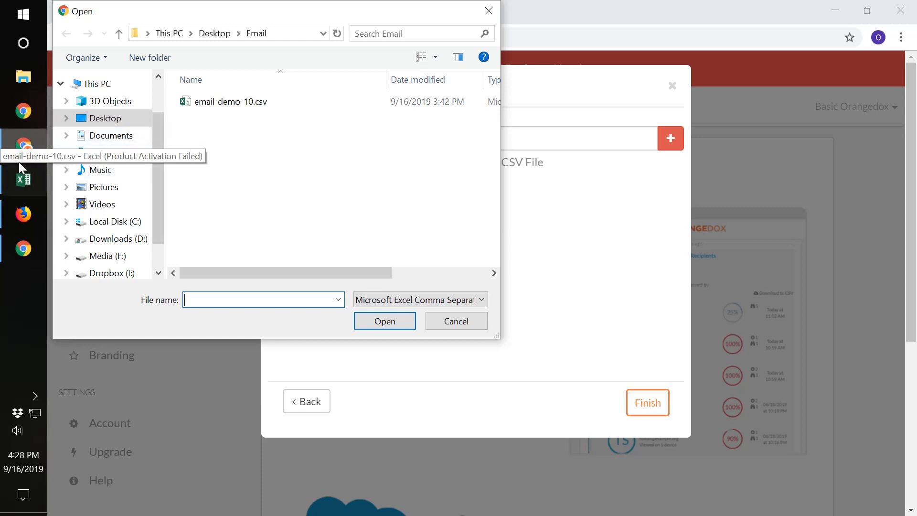
pyautogui.click(20, 188)
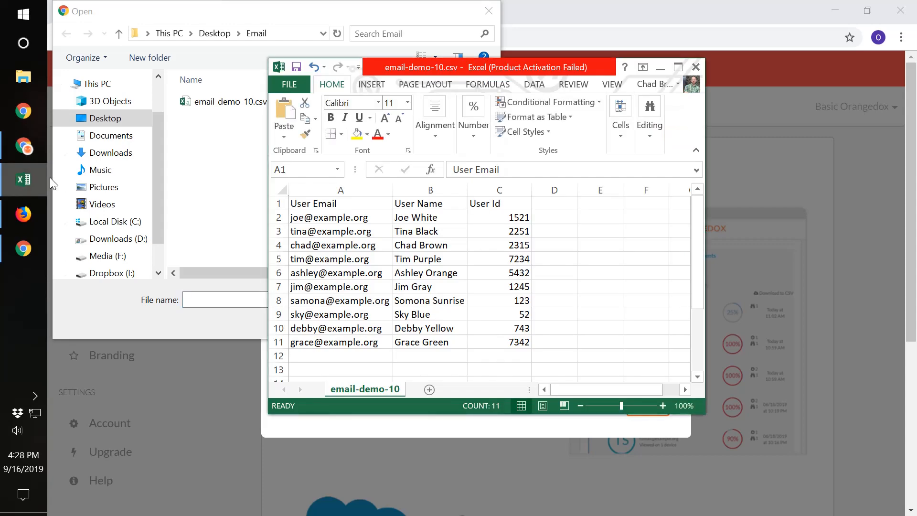
pyautogui.click(378, 192)
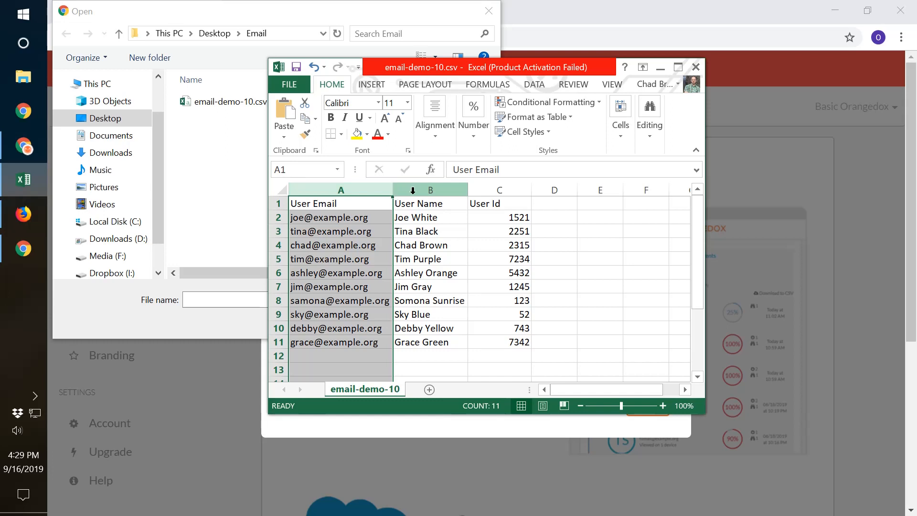
pyautogui.click(418, 23)
# Upload email-demo-10.csv as the distribution list, review the imported recipients and finish creating the campaign.
pyautogui.click(268, 101)
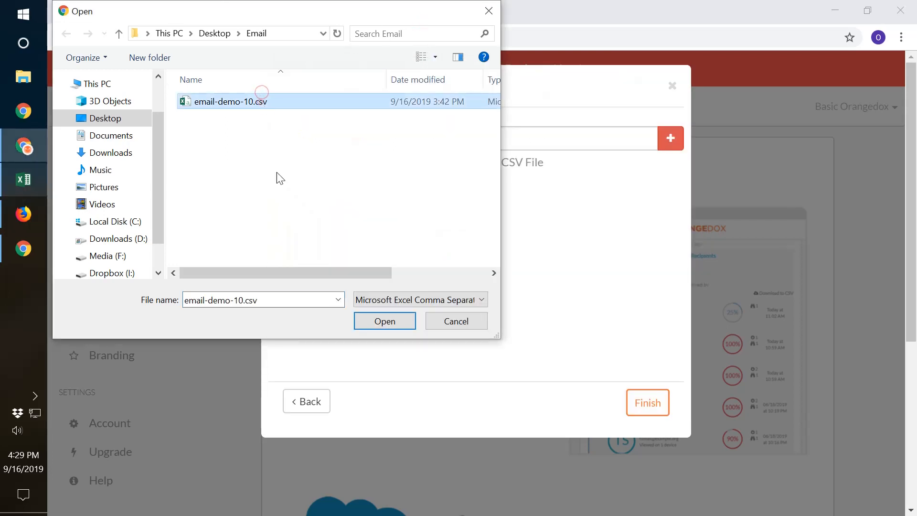
pyautogui.click(382, 321)
pyautogui.moveTo(662, 243)
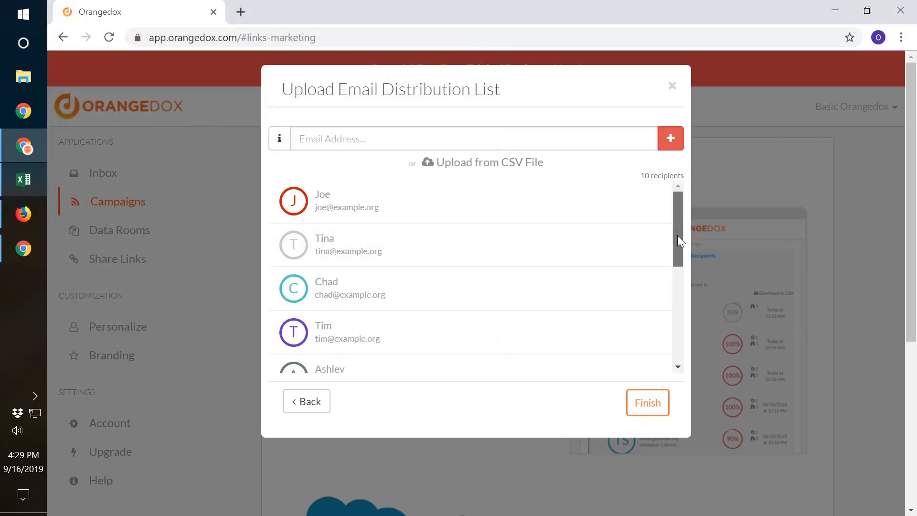
pyautogui.moveTo(680, 242); pyautogui.dragTo(662, 355)
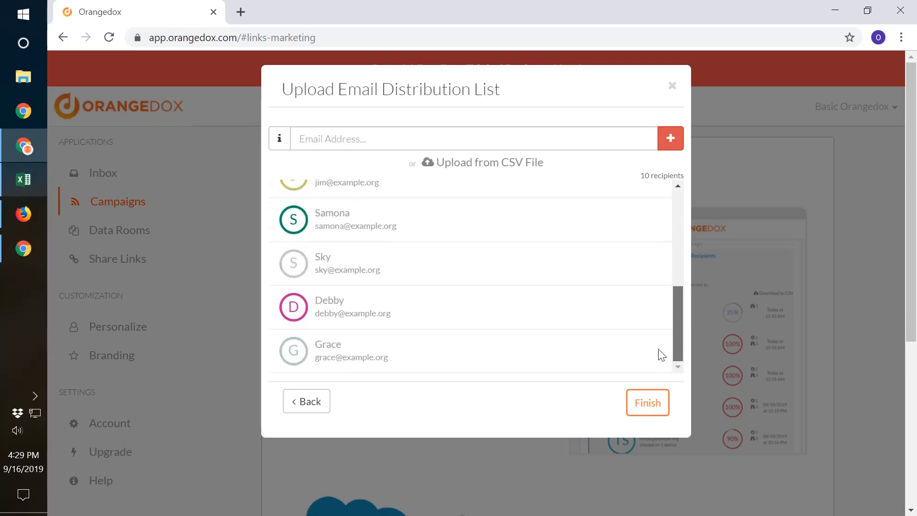
pyautogui.click(648, 402)
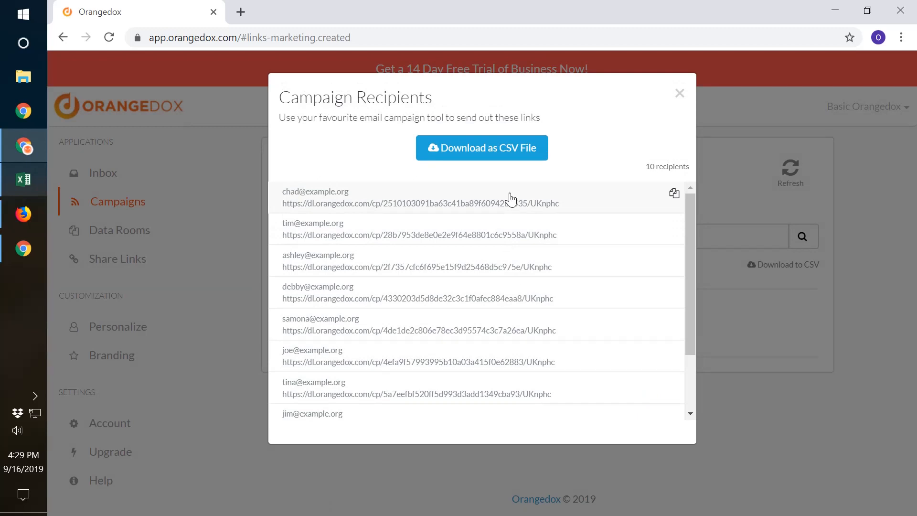
# Download the campaign recipients as a CSV file, inspect its Email and Link columns in Excel, and return to the recipient list.
pyautogui.click(507, 156)
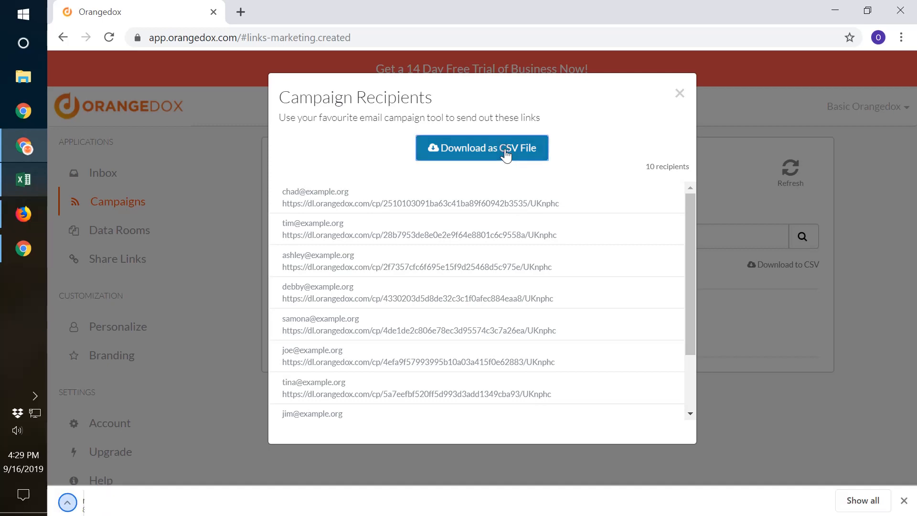
pyautogui.click(178, 501)
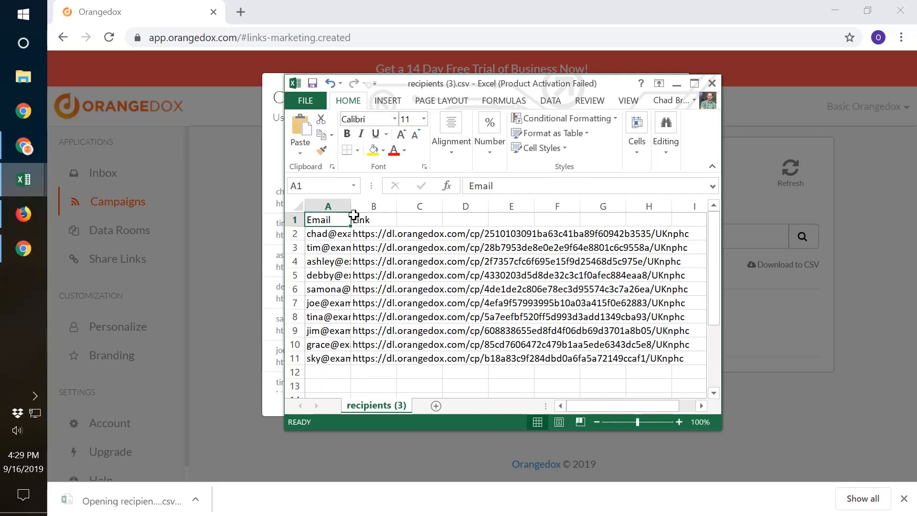
pyautogui.moveTo(349, 203); pyautogui.dragTo(420, 205)
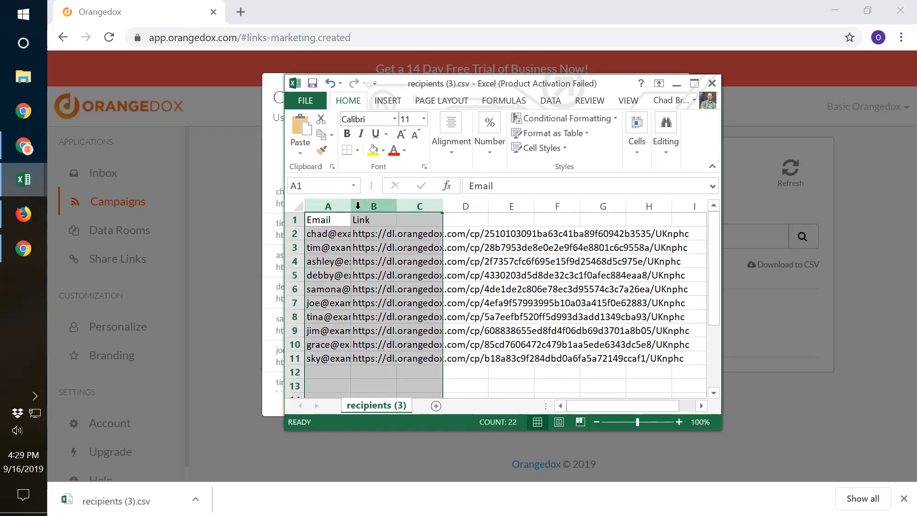
pyautogui.click(710, 85)
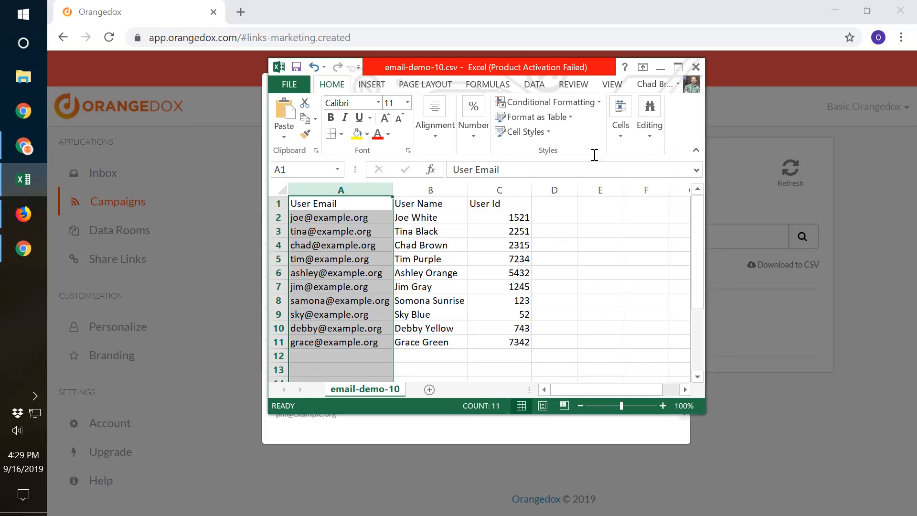
pyautogui.click(660, 67)
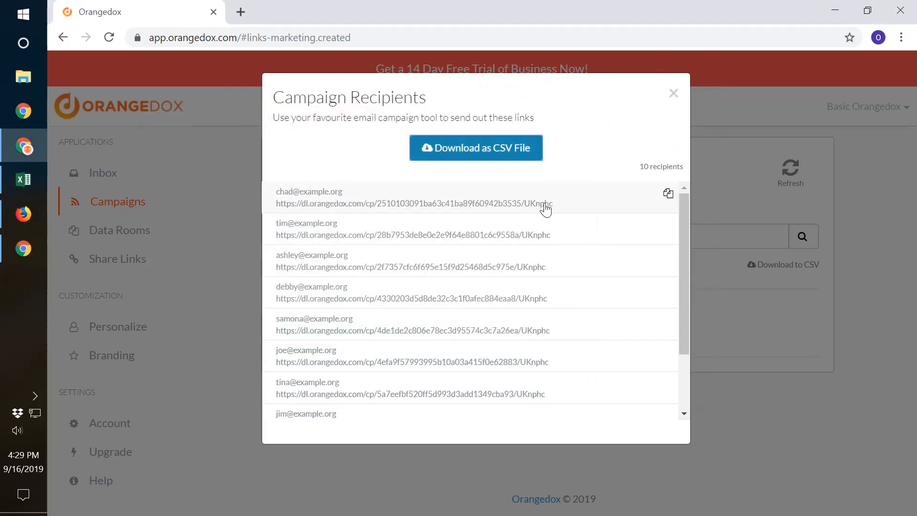
# Copy the first recipient's campaign link and open it in Firefox.
pyautogui.click(546, 209)
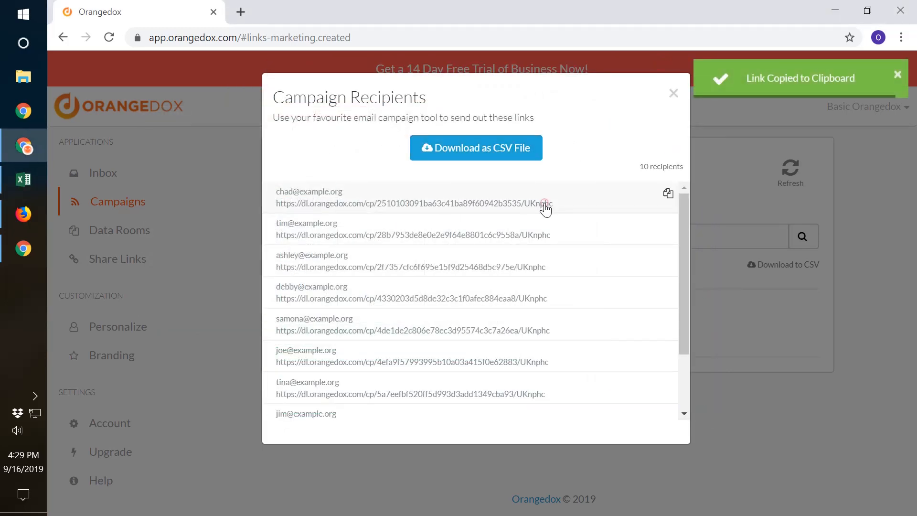
pyautogui.click(23, 214)
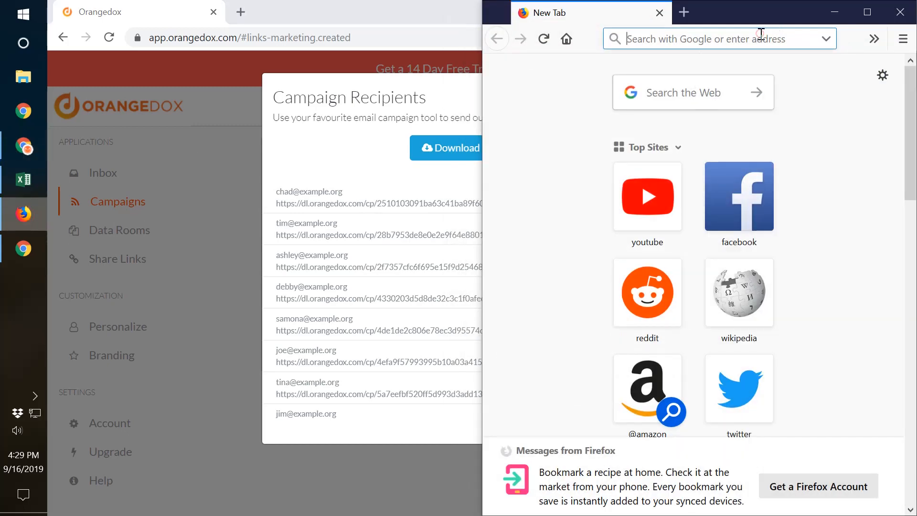
pyautogui.hotkey('ctrl', 'v')
pyautogui.press('Return')
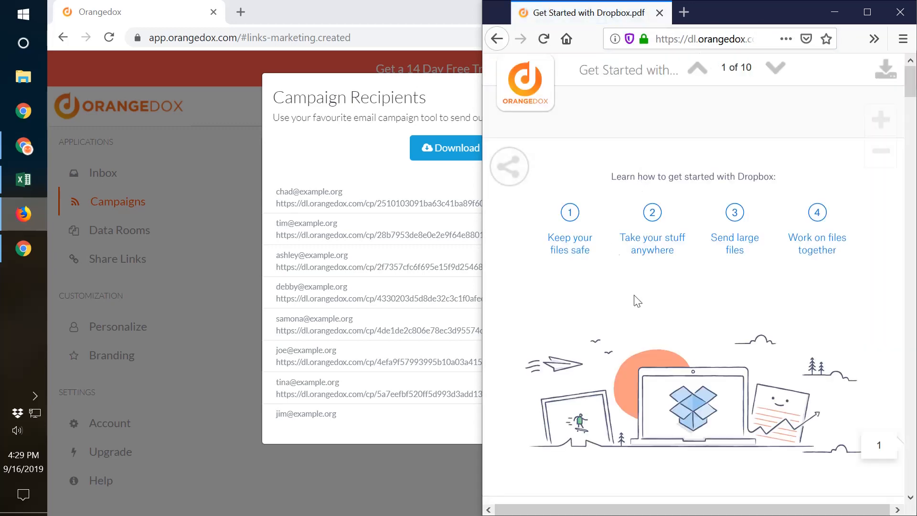
# Read through the first pages of the shared Get Started with Dropbox.pdf as the first recipient.
pyautogui.scroll(-5, 640, 303)
pyautogui.scroll(-7, 648, 302)
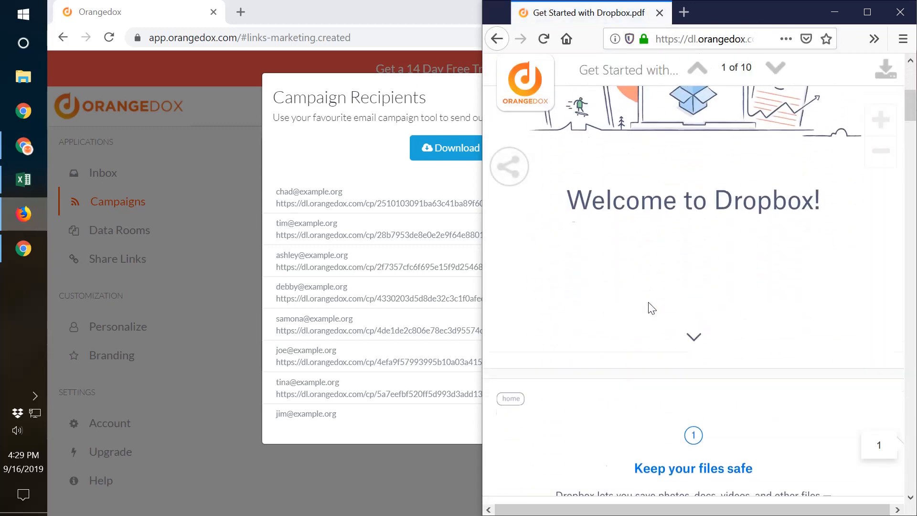
pyautogui.scroll(6, 648, 303)
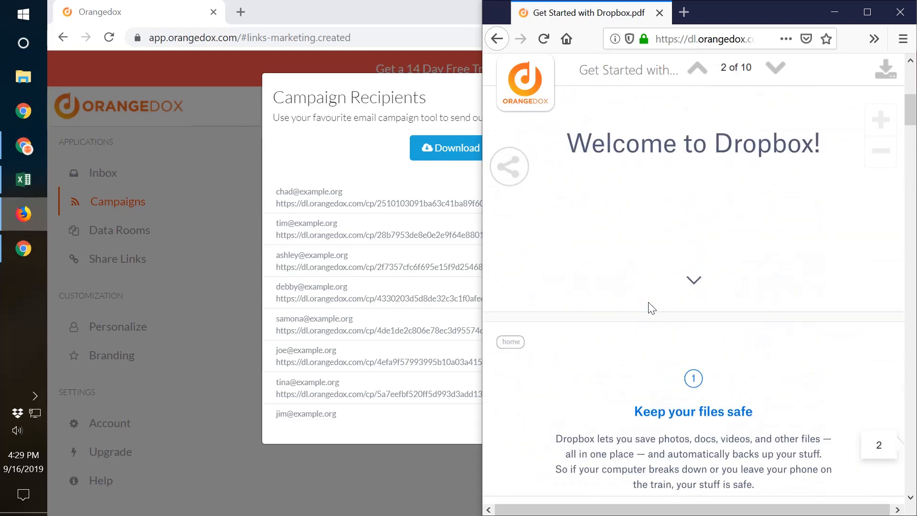
pyautogui.scroll(-14, 648, 302)
pyautogui.scroll(-4, 651, 307)
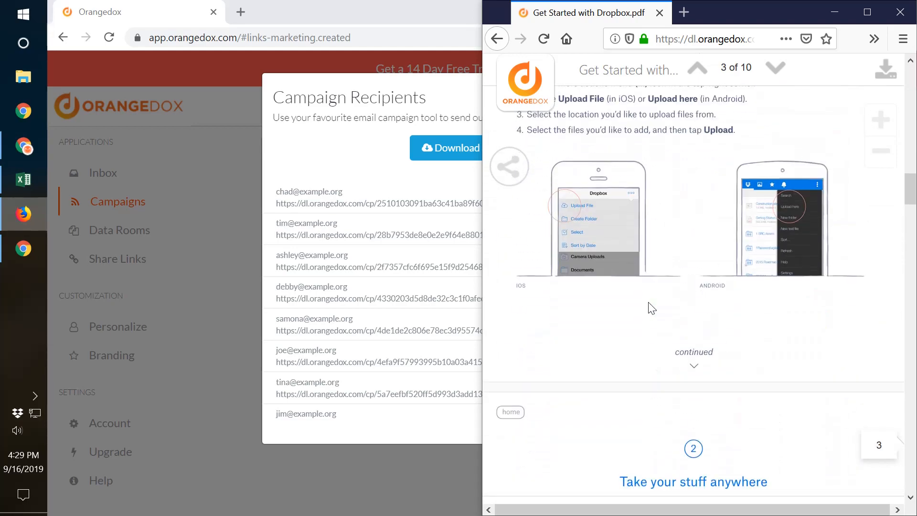
pyautogui.scroll(-4, 651, 308)
pyautogui.scroll(20, 649, 308)
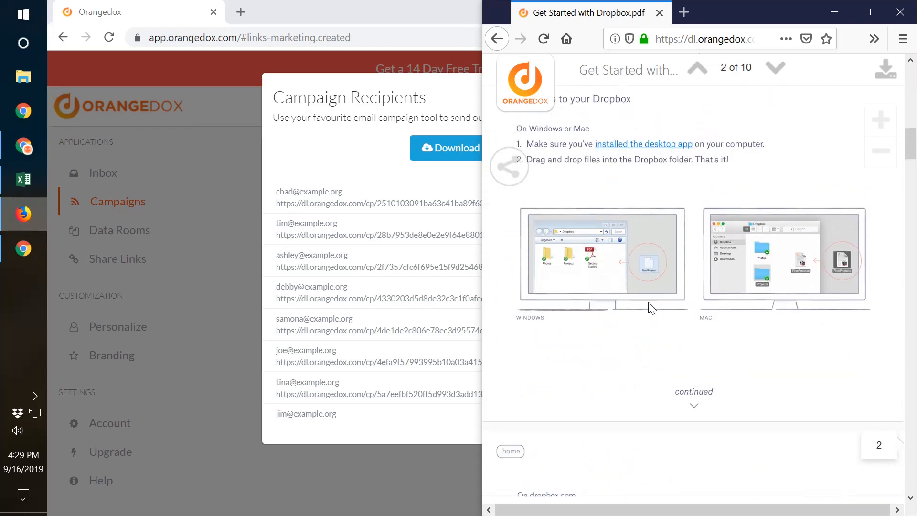
# Request a download of the shared PDF, cancel saving it, view more pages, and minimize Firefox.
pyautogui.click(889, 73)
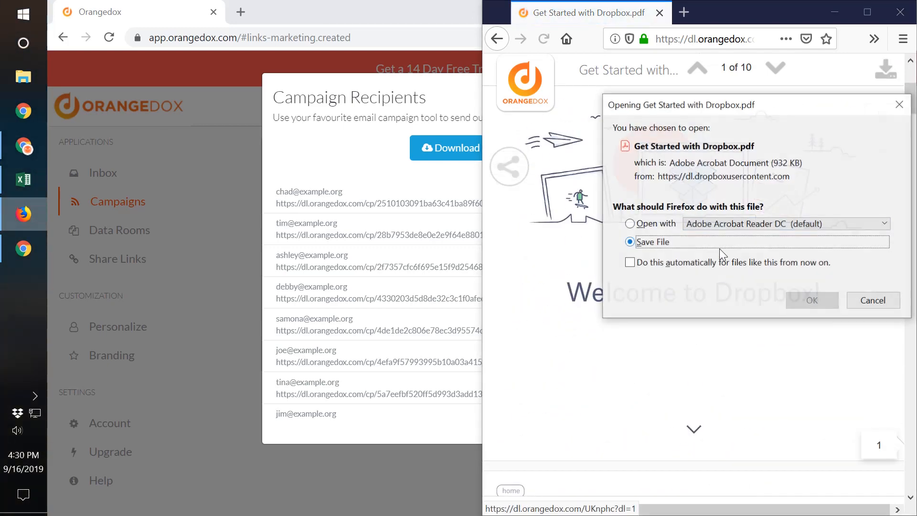
pyautogui.click(871, 299)
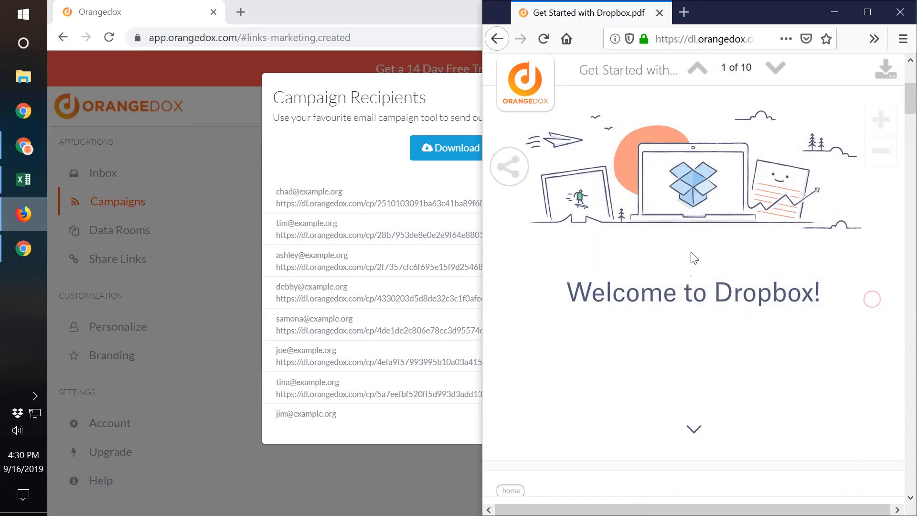
pyautogui.scroll(-15, 688, 268)
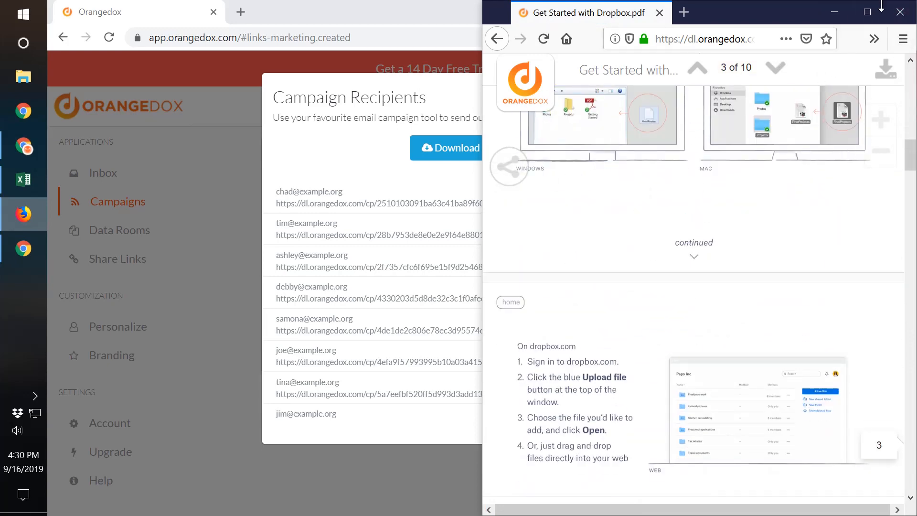
pyautogui.click(838, 13)
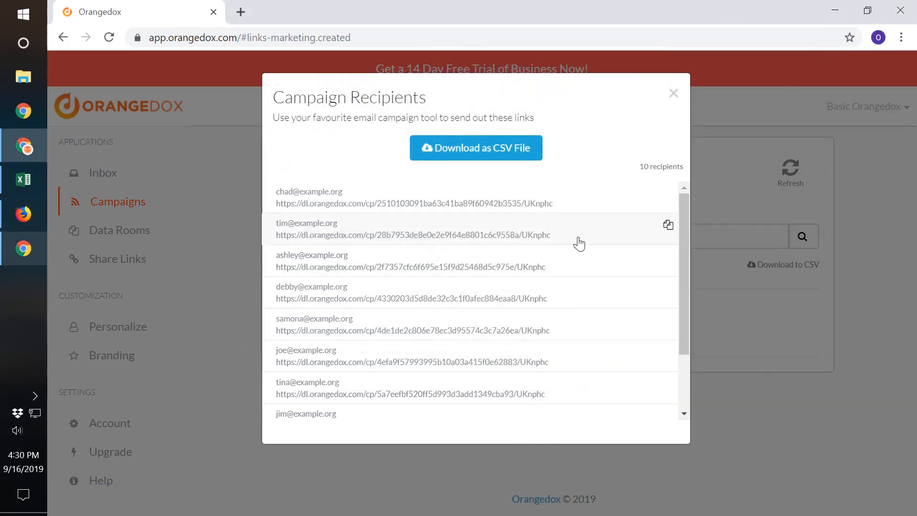
# Copy the second recipient's campaign link, open it in the guest Chrome window, and view the PDF's first pages.
pyautogui.click(668, 224)
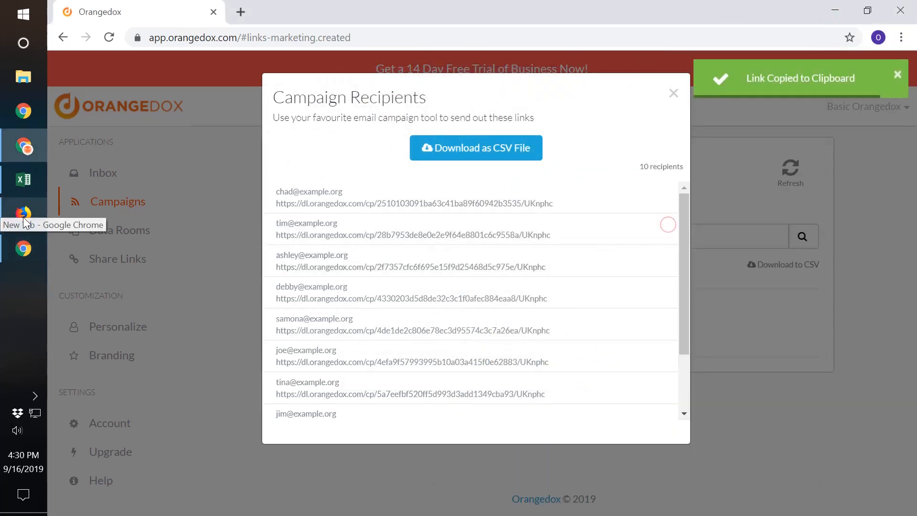
pyautogui.click(24, 248)
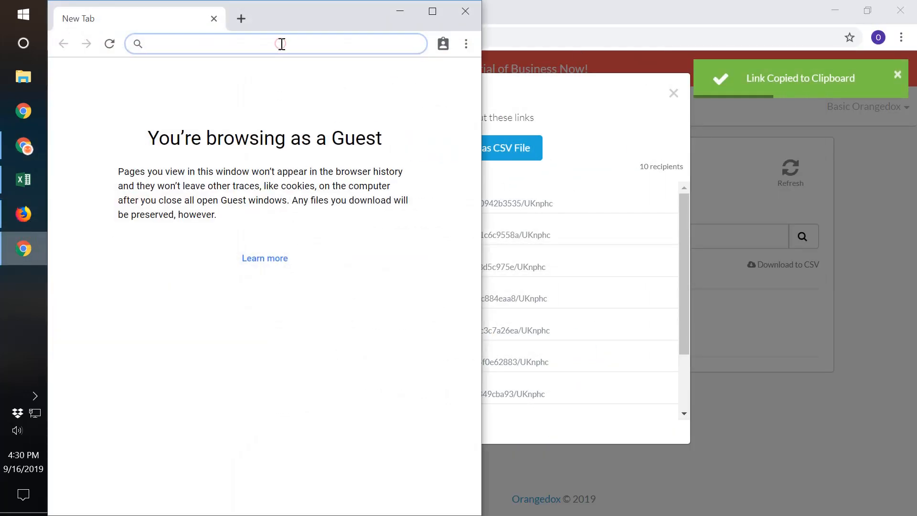
pyautogui.hotkey('ctrl', 'v')
pyautogui.press('Return')
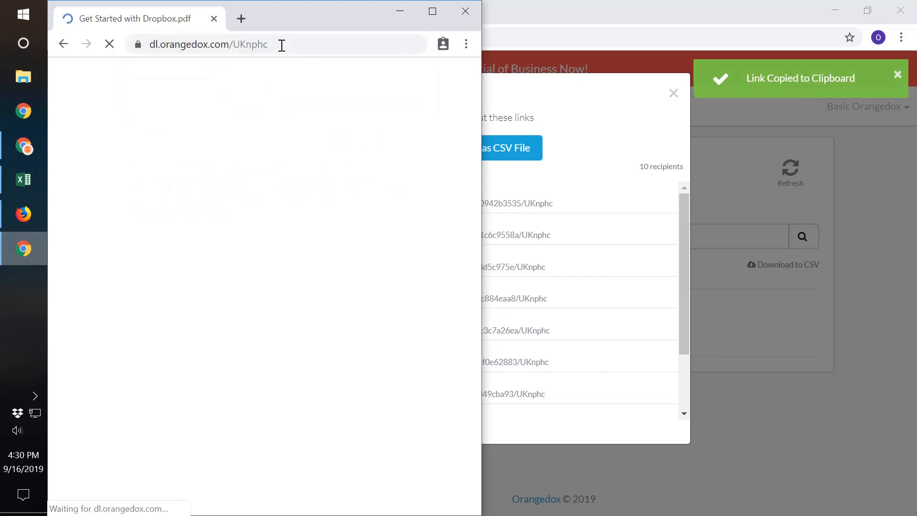
pyautogui.scroll(-10, 274, 253)
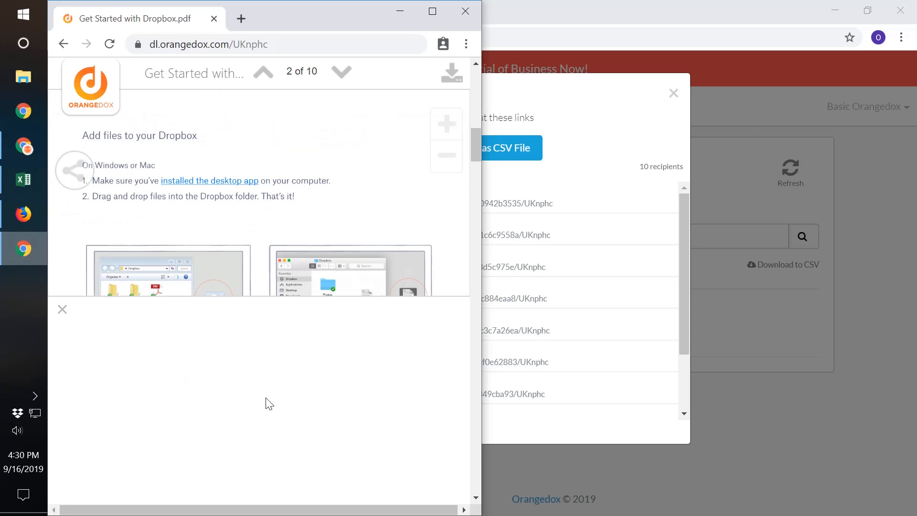
# Dismiss the pane covering the shared PDF and view its pages up to page 3 as the second recipient.
pyautogui.click(62, 311)
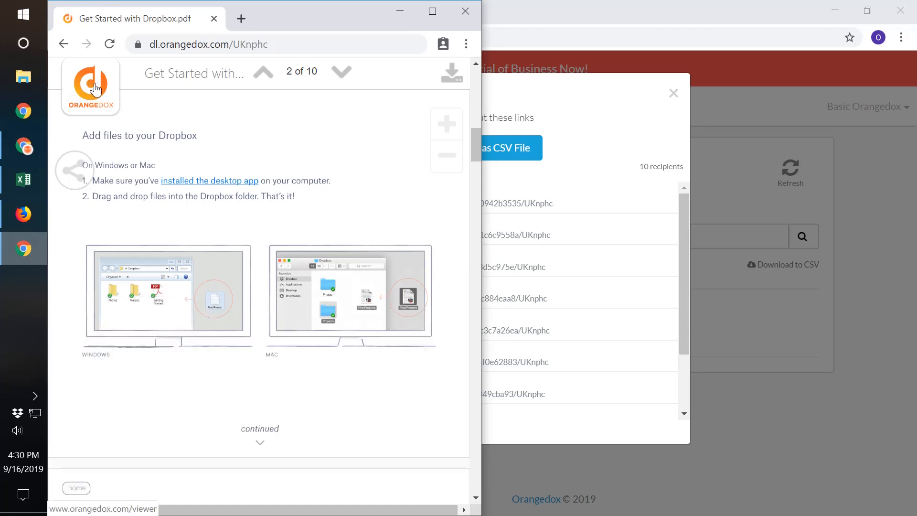
pyautogui.scroll(-8, 249, 330)
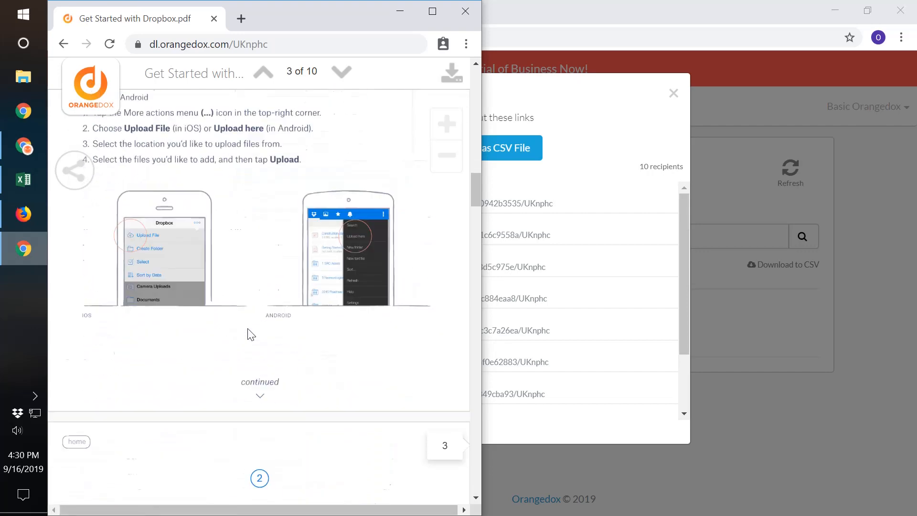
pyautogui.scroll(5, 248, 329)
pyautogui.scroll(6, 368, 168)
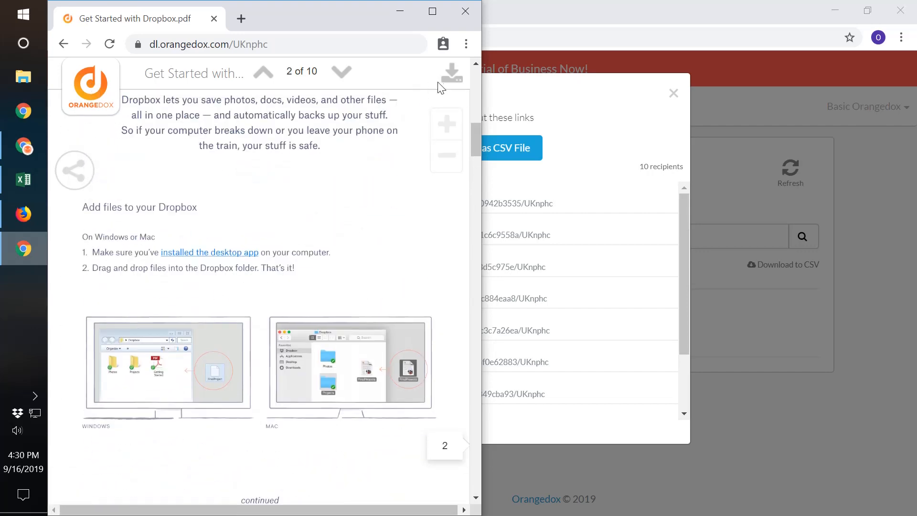
# Download the shared PDF twice as the second recipient, return to its first page, and minimize the guest Chrome window.
pyautogui.click(451, 84)
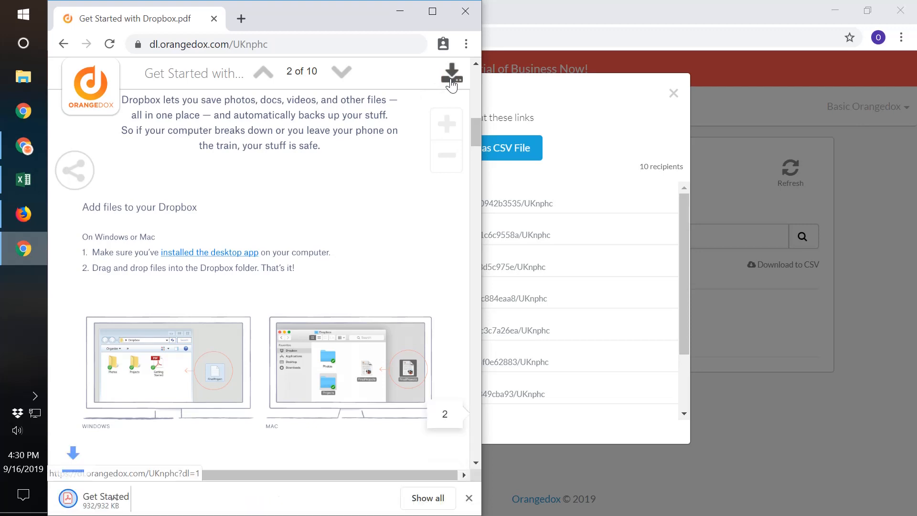
pyautogui.click(452, 81)
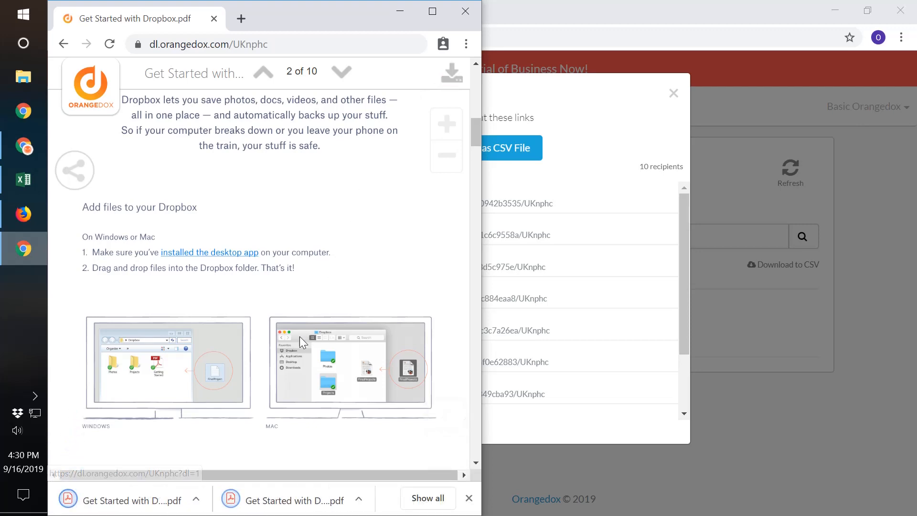
pyautogui.scroll(10, 251, 334)
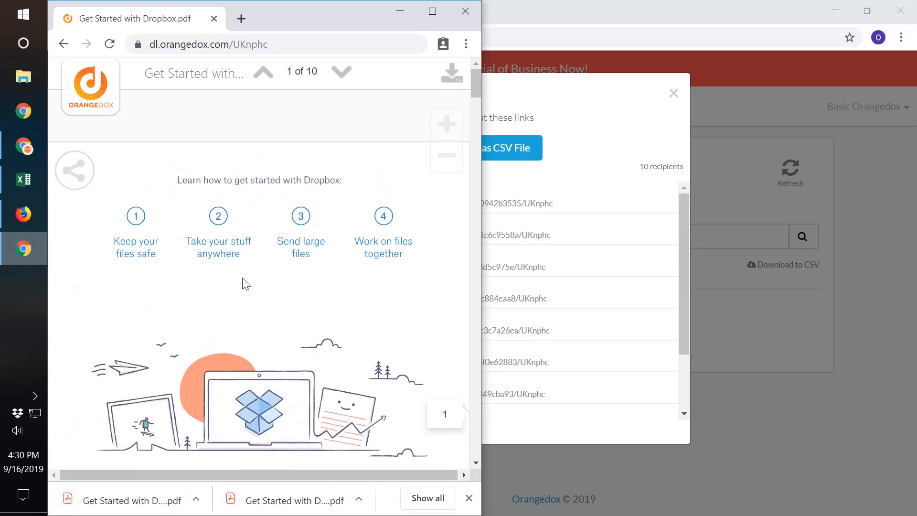
pyautogui.click(400, 12)
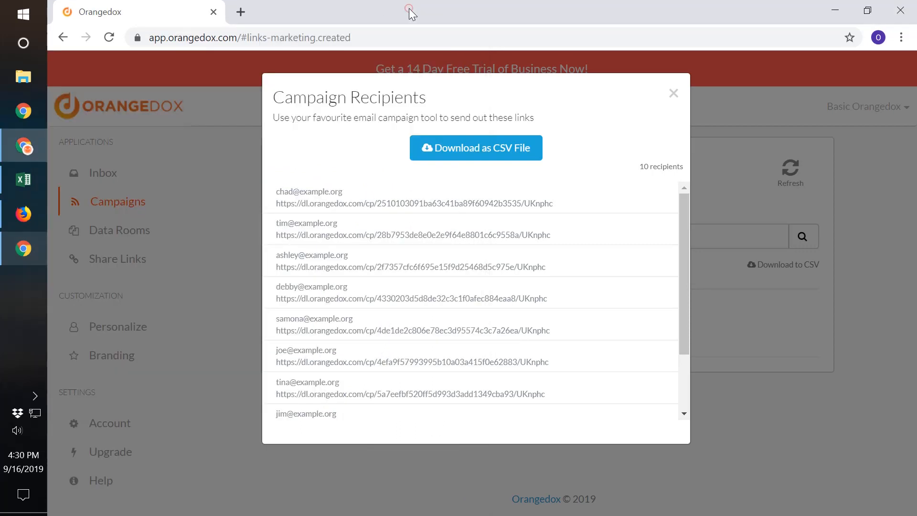
# Close the campaign recipients list and reload the Campaigns overview to check the campaign's view and download statistics.
pyautogui.click(673, 93)
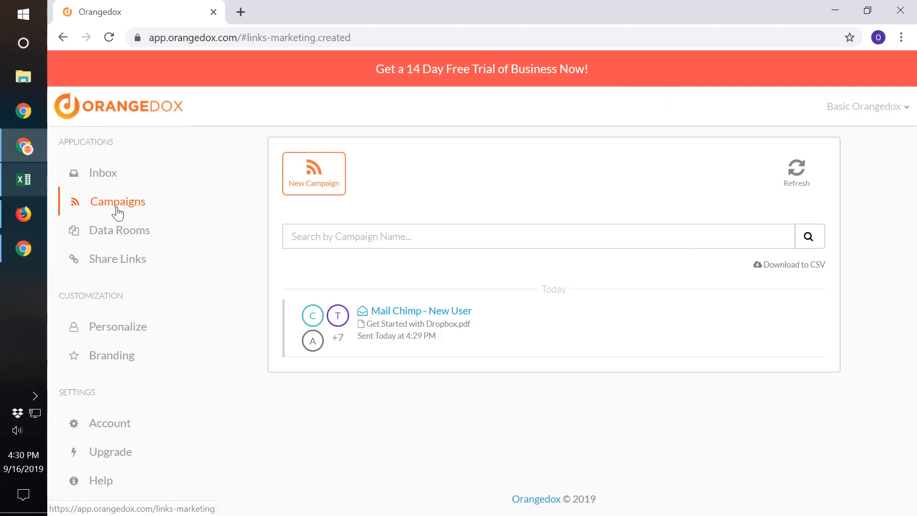
pyautogui.click(117, 213)
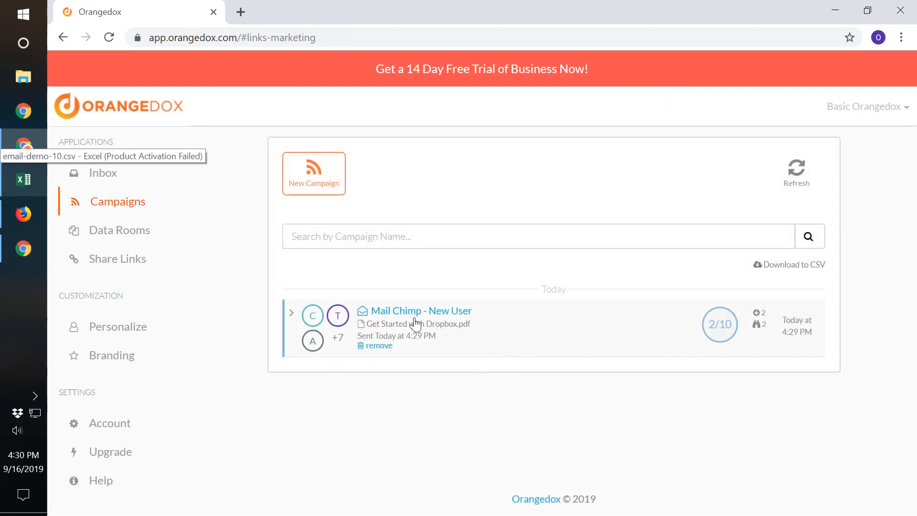
pyautogui.moveTo(730, 331)
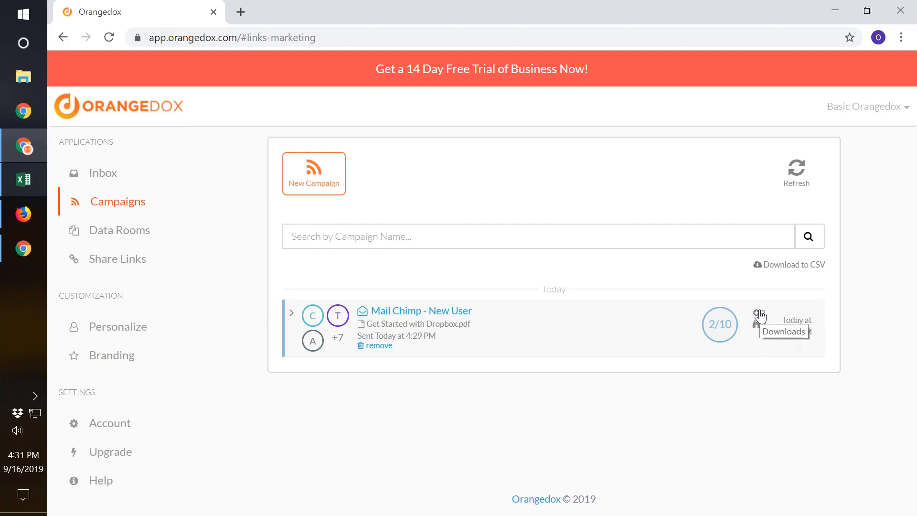
# Expand the Mail Chimp - New User campaign and examine each recipient's percentage of attachments downloaded and read.
pyautogui.click(504, 334)
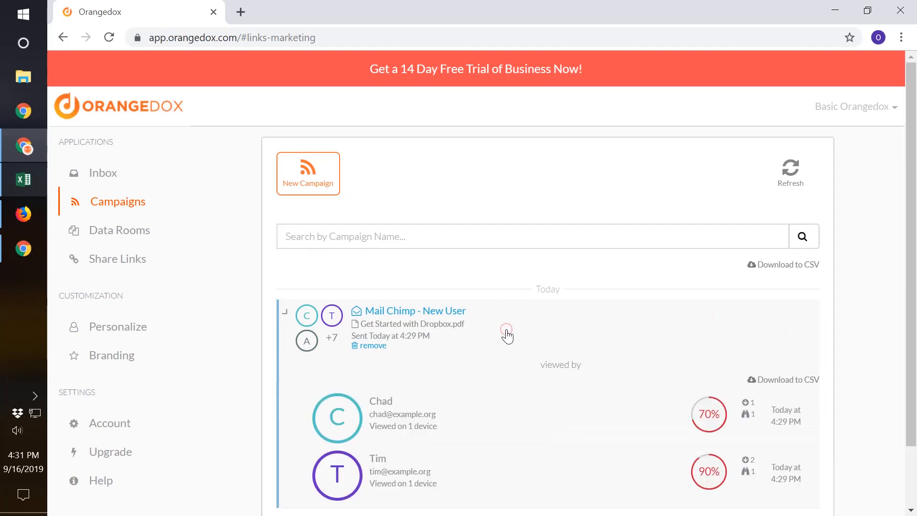
pyautogui.scroll(-2, 563, 409)
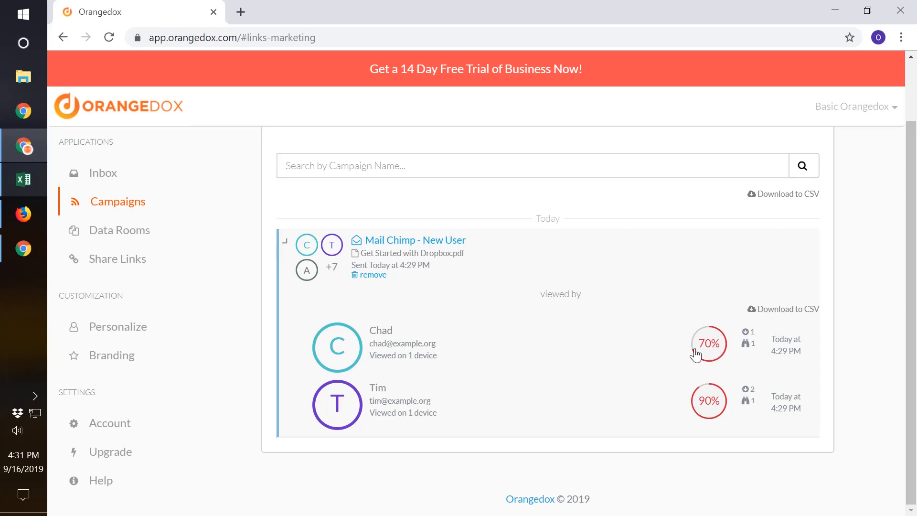
pyautogui.moveTo(701, 354)
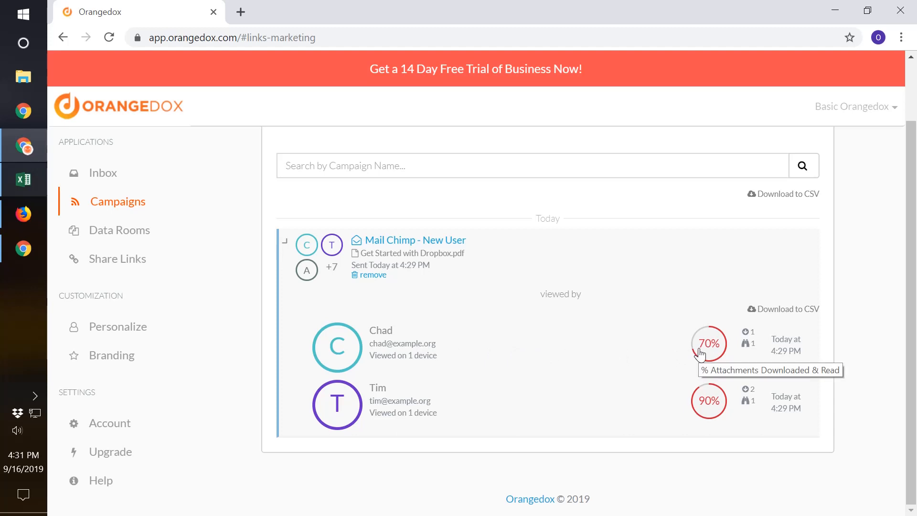